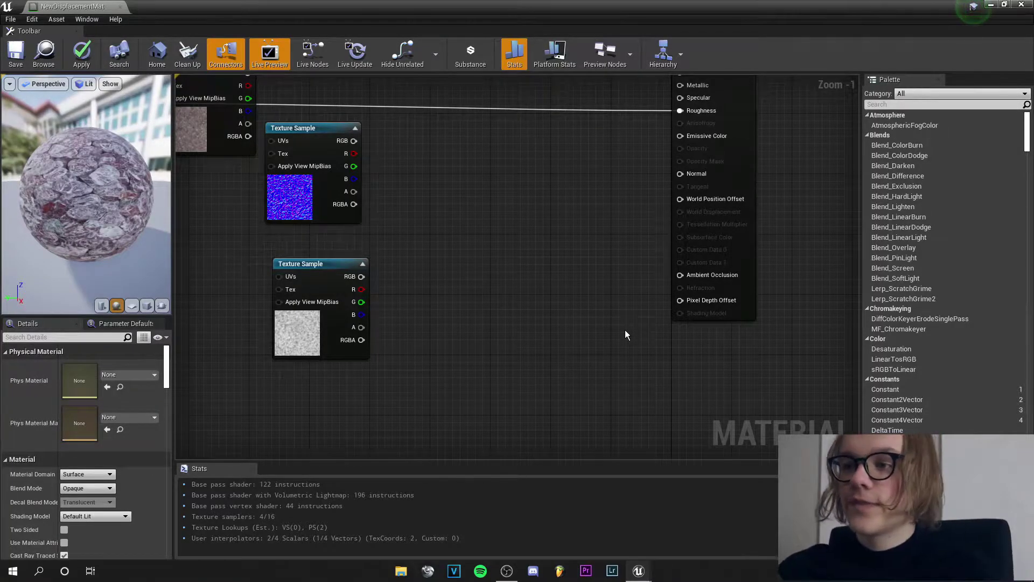
Step: Move the grayscale texture node up-left, then center and select the NewDisplacementMat result node
{"action": "left_click_drag", "start_coordinate": [313, 339], "coordinate": [259, 330]}
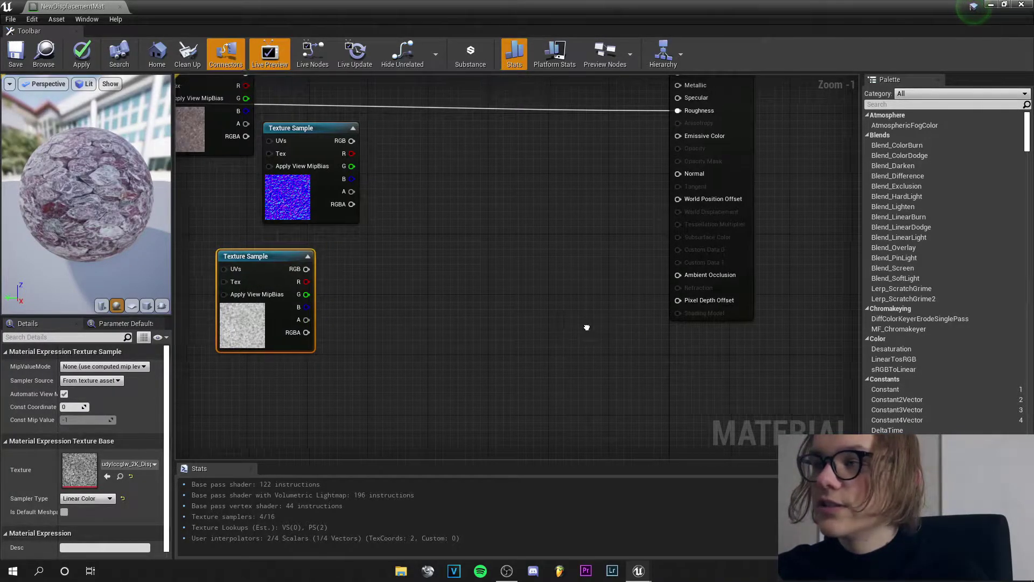
{"action": "right_click_drag", "start_coordinate": [595, 326], "coordinate": [446, 376]}
{"action": "left_click", "coordinate": [584, 208]}
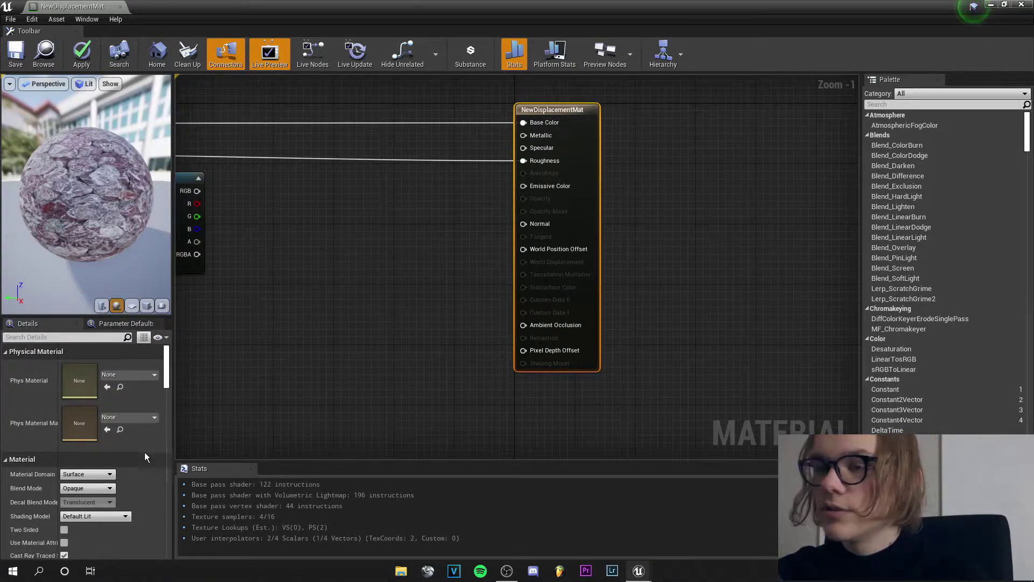
Step: Set the material's D3D11Tessellation to Flat Tessellation with Max Displacement 30.0
{"action": "scroll", "coordinate": [74, 473], "scroll_direction": "down", "scroll_amount": 10}
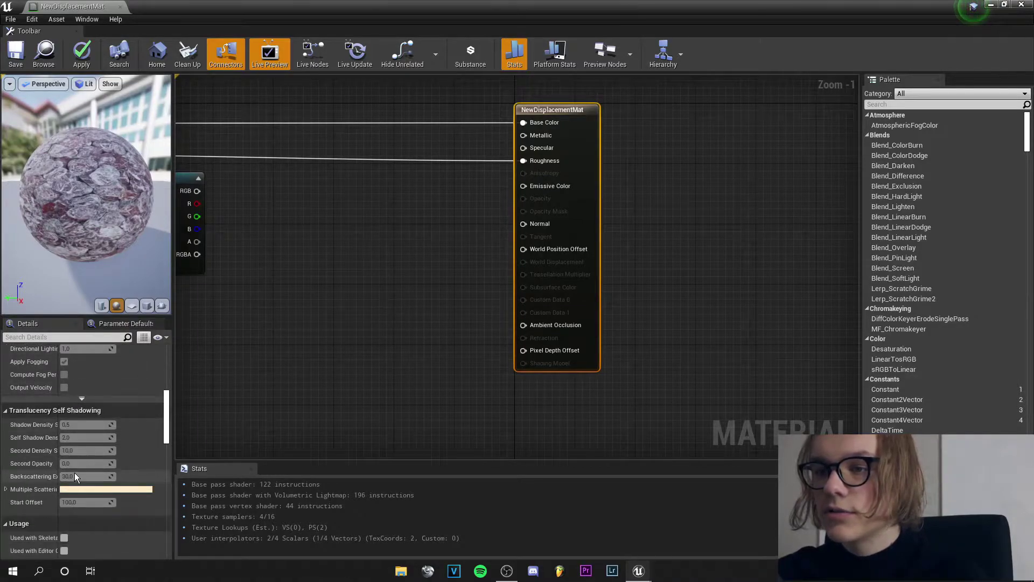
{"action": "scroll", "coordinate": [74, 473], "scroll_direction": "down", "scroll_amount": 10}
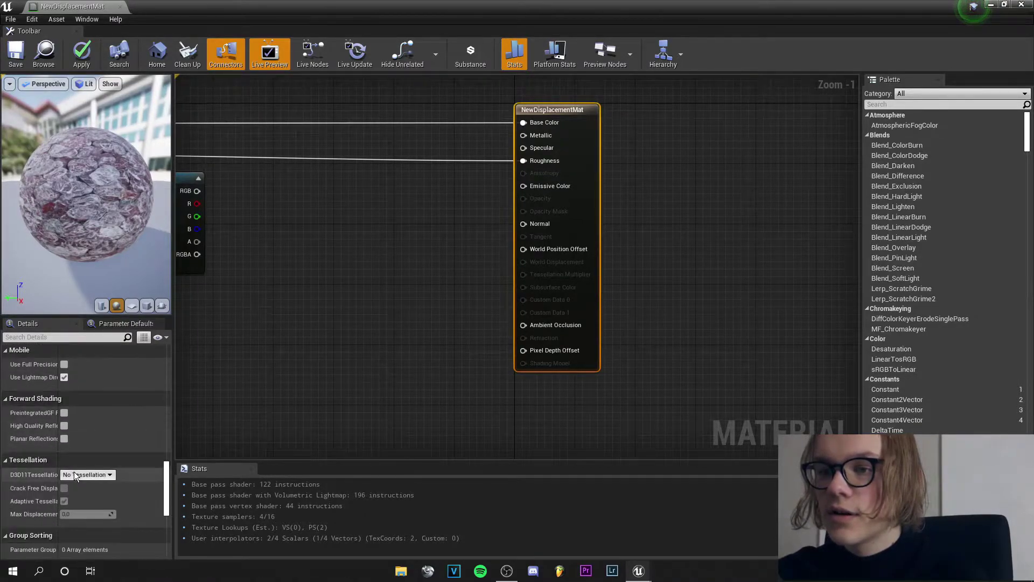
{"action": "left_click", "coordinate": [78, 475]}
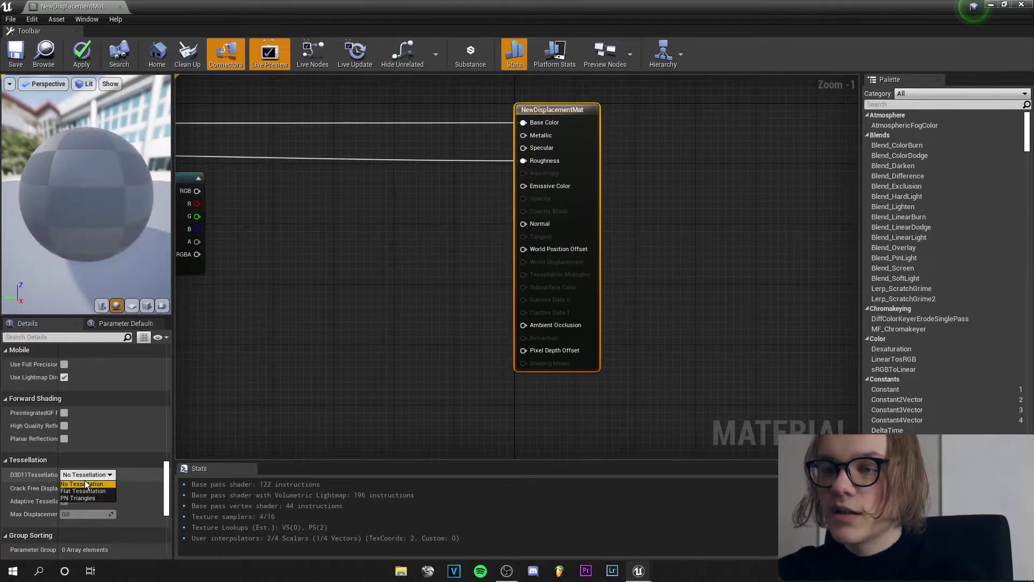
{"action": "left_click", "coordinate": [85, 491]}
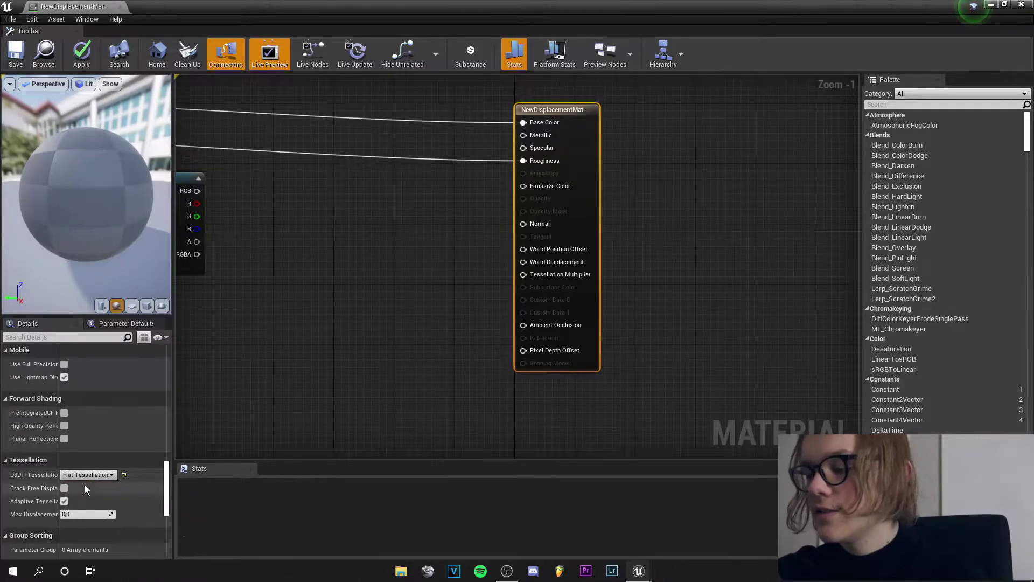
{"action": "left_click", "coordinate": [91, 515]}
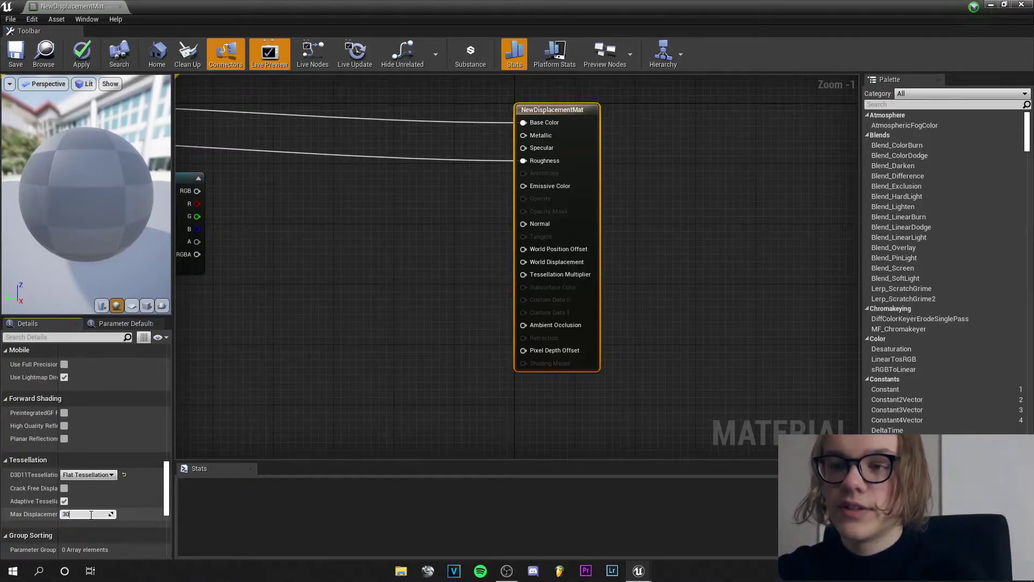
{"action": "key", "text": "Return"}
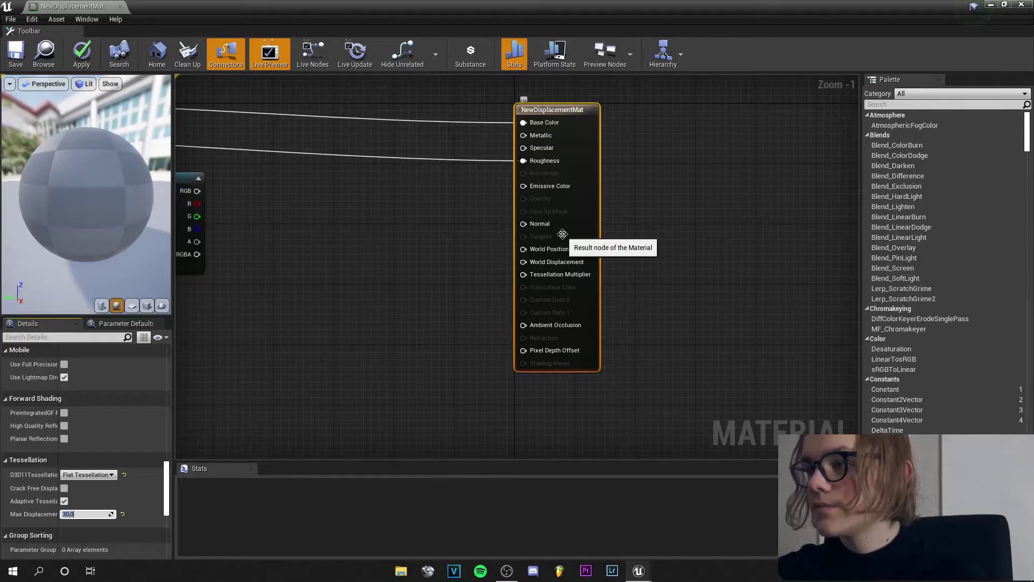
{"action": "right_click_drag", "start_coordinate": [280, 340], "coordinate": [439, 299]}
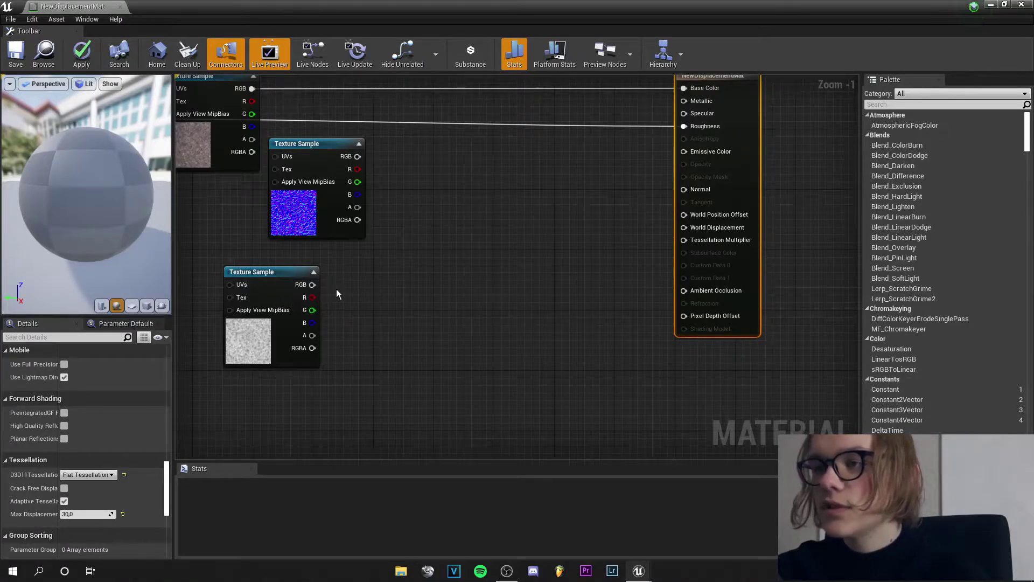
Step: Add a Multiply node and a scalar parameter named Displacement_Strength
{"action": "right_click", "coordinate": [364, 288]}
{"action": "type", "text": "multiply"}
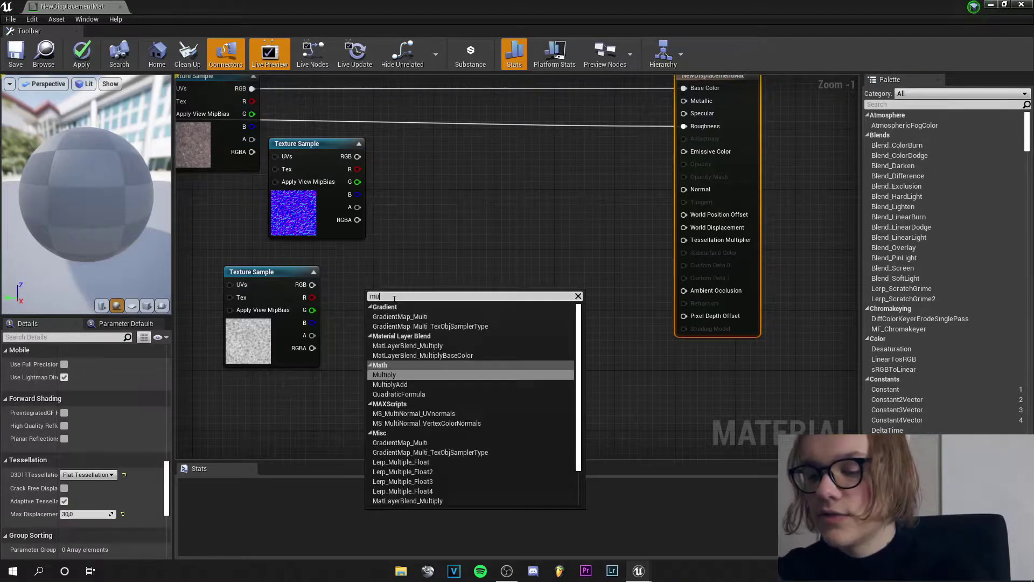
{"action": "key", "text": "Return"}
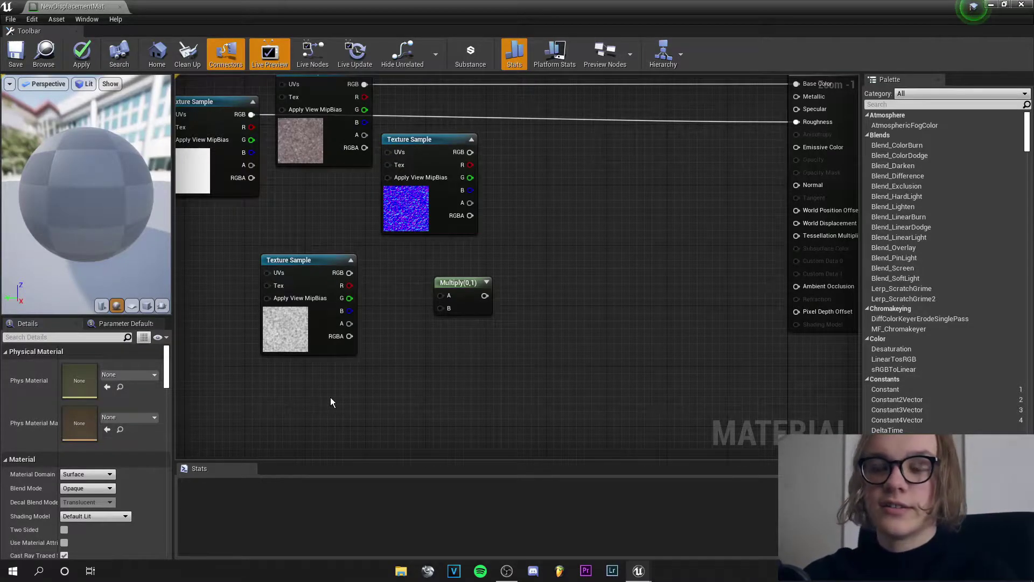
{"action": "left_click", "coordinate": [331, 399]}
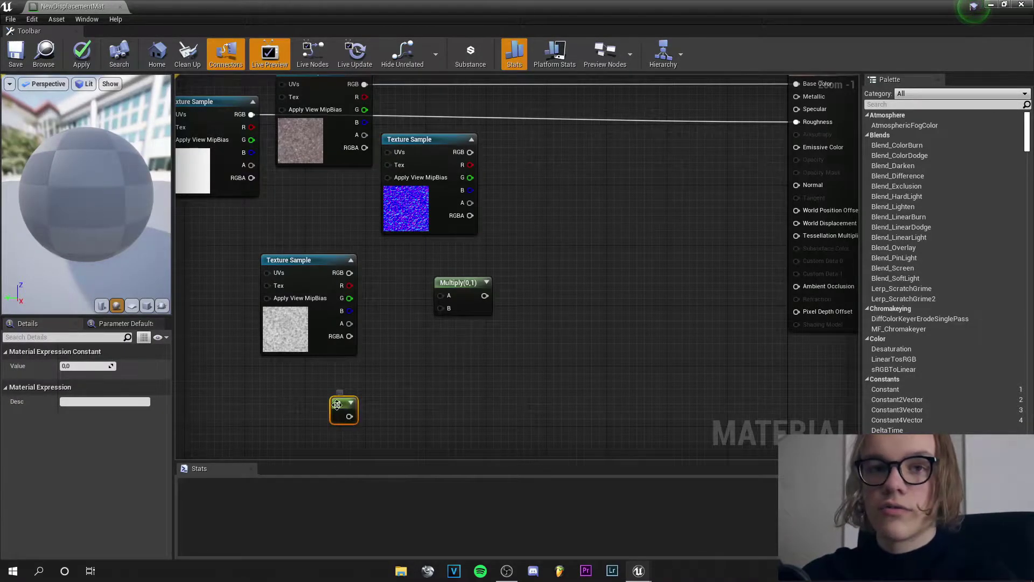
{"action": "right_click", "coordinate": [337, 405]}
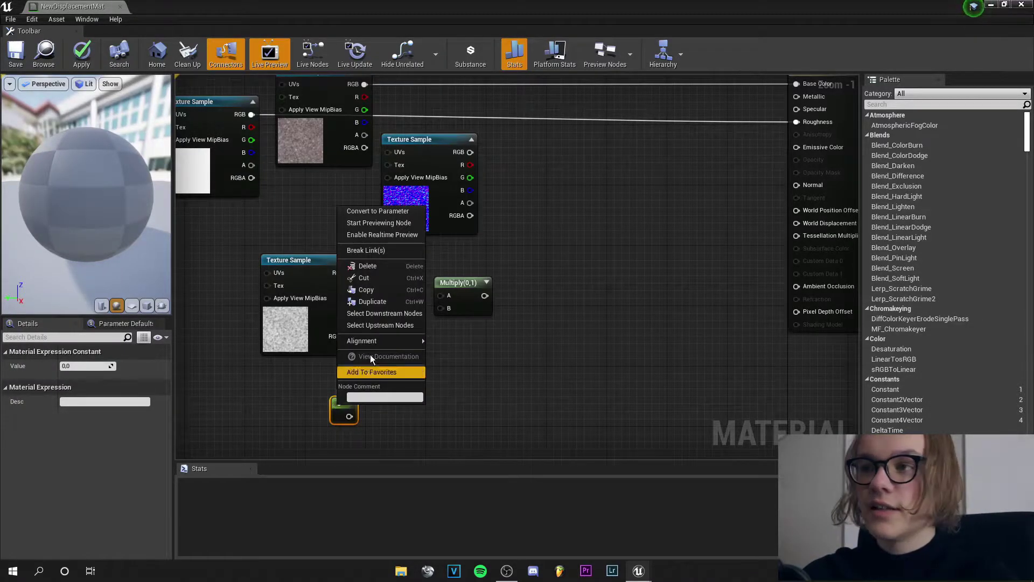
{"action": "left_click", "coordinate": [399, 212]}
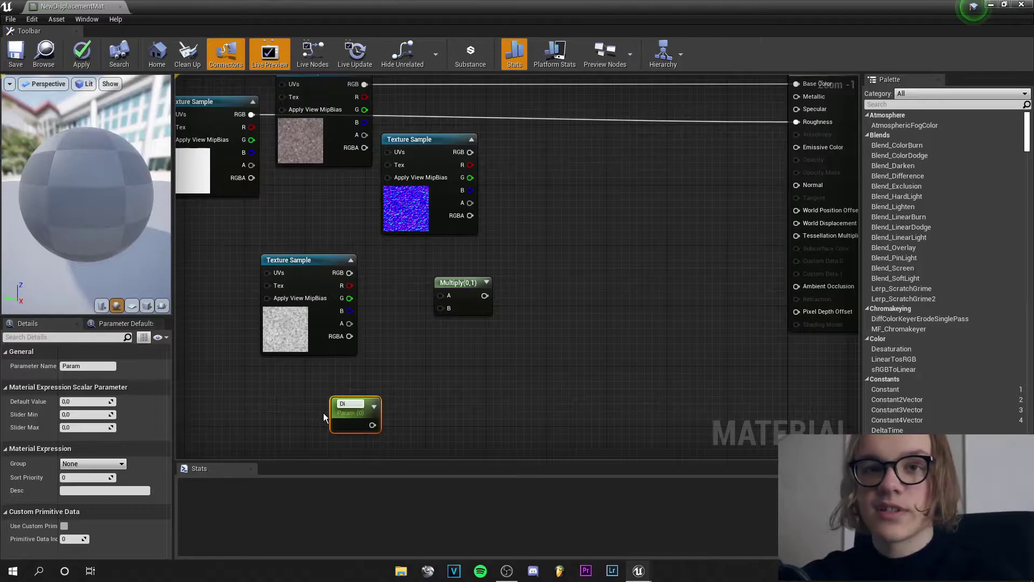
{"action": "type", "text": "Displacement_Strength"}
{"action": "key", "text": "Return"}
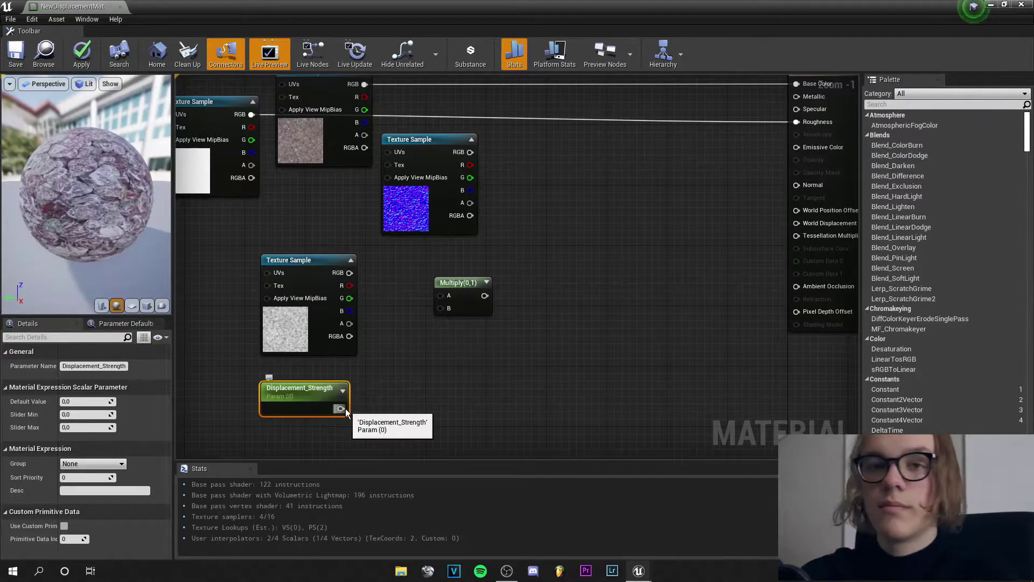
Step: Wire Displacement_Strength into Multiply's B and the texture RGB into A, then duplicate the Multiply
{"action": "left_click_drag", "start_coordinate": [341, 409], "coordinate": [443, 309]}
{"action": "left_click_drag", "start_coordinate": [350, 273], "coordinate": [445, 298]}
{"action": "right_click_drag", "start_coordinate": [522, 332], "coordinate": [440, 342]}
{"action": "left_click", "coordinate": [383, 321]}
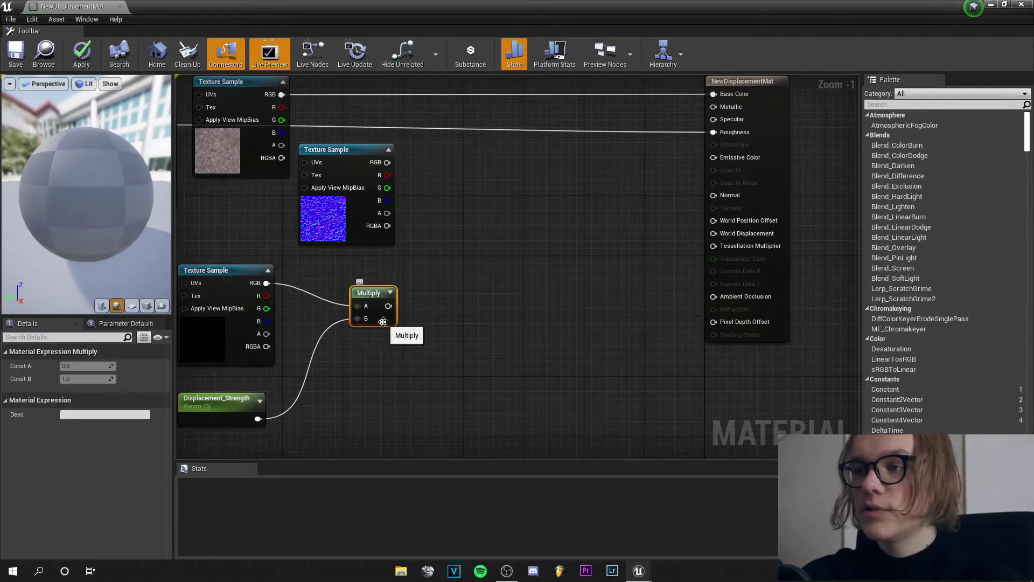
{"action": "key", "text": "ctrl+w"}
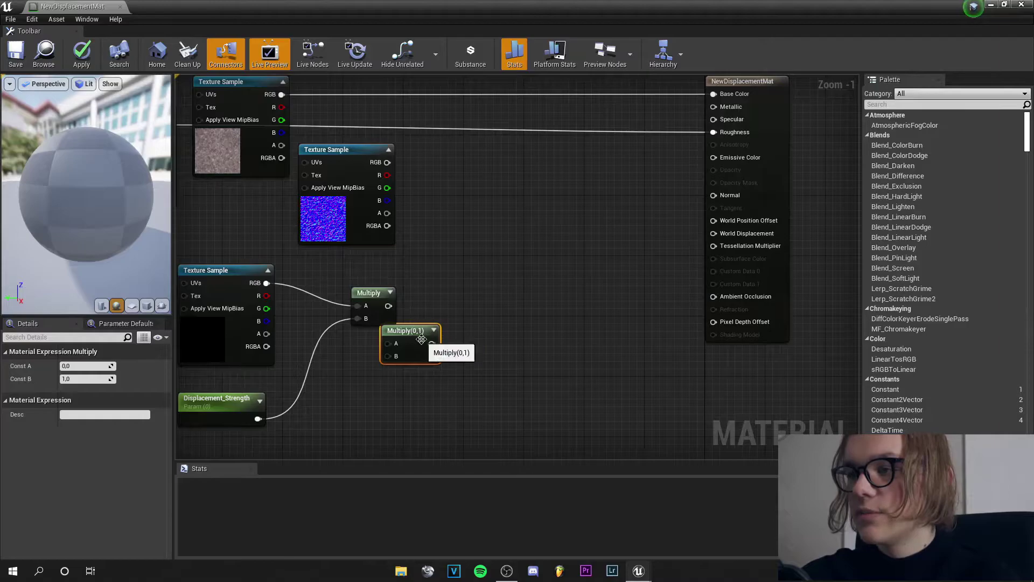
Step: Feed the first Multiply and a VertexNormalWS node into the duplicate, then place a third Multiply
{"action": "left_click_drag", "start_coordinate": [421, 339], "coordinate": [489, 301]}
{"action": "left_click_drag", "start_coordinate": [389, 305], "coordinate": [456, 319]}
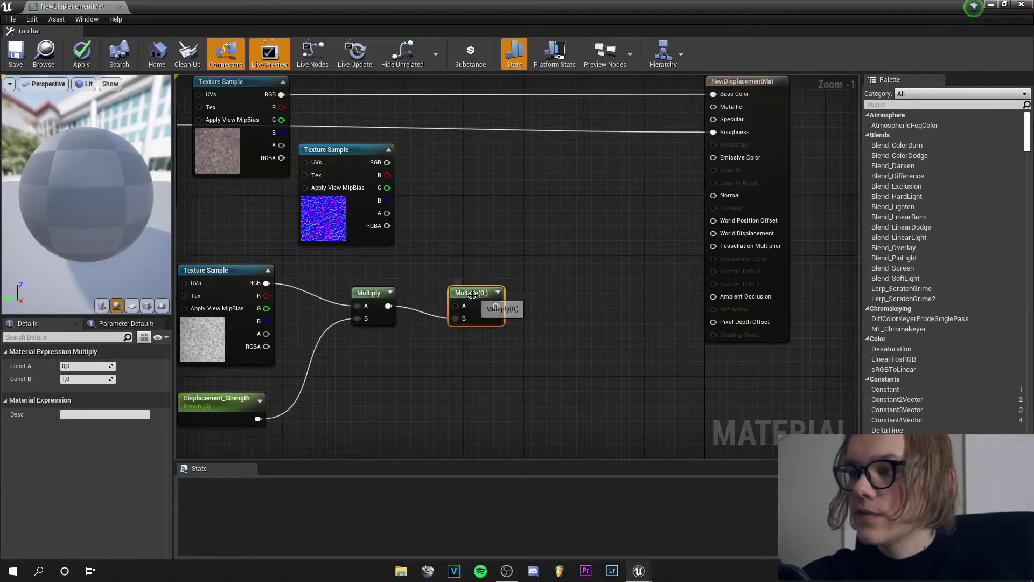
{"action": "right_click", "coordinate": [435, 238]}
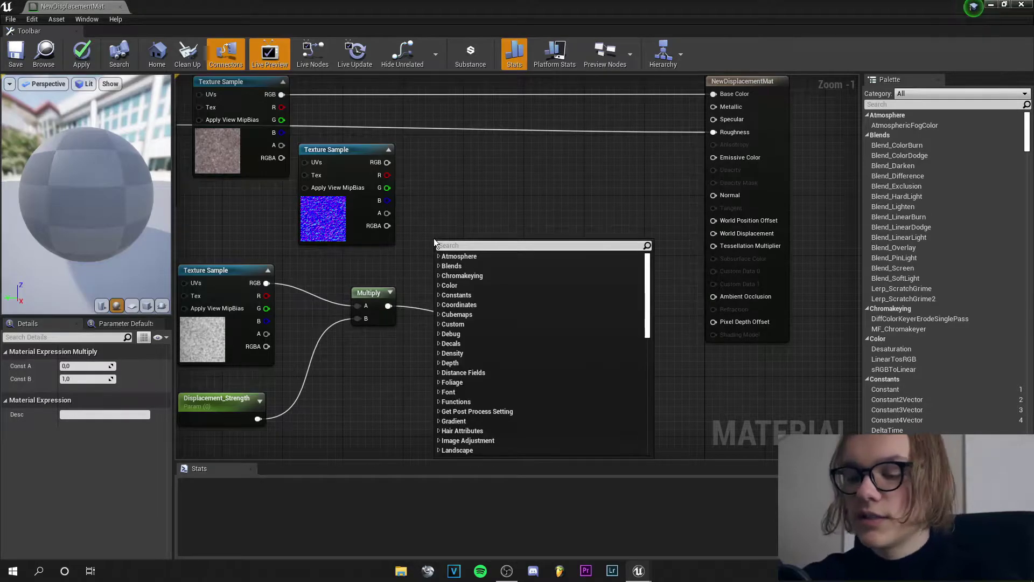
{"action": "type", "text": "vert"}
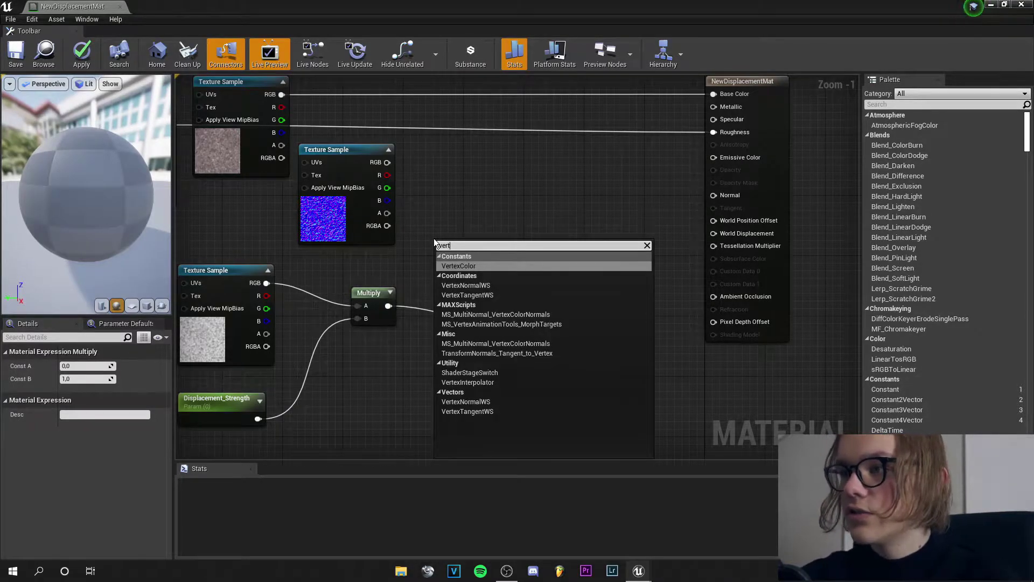
{"action": "left_click", "coordinate": [465, 285]}
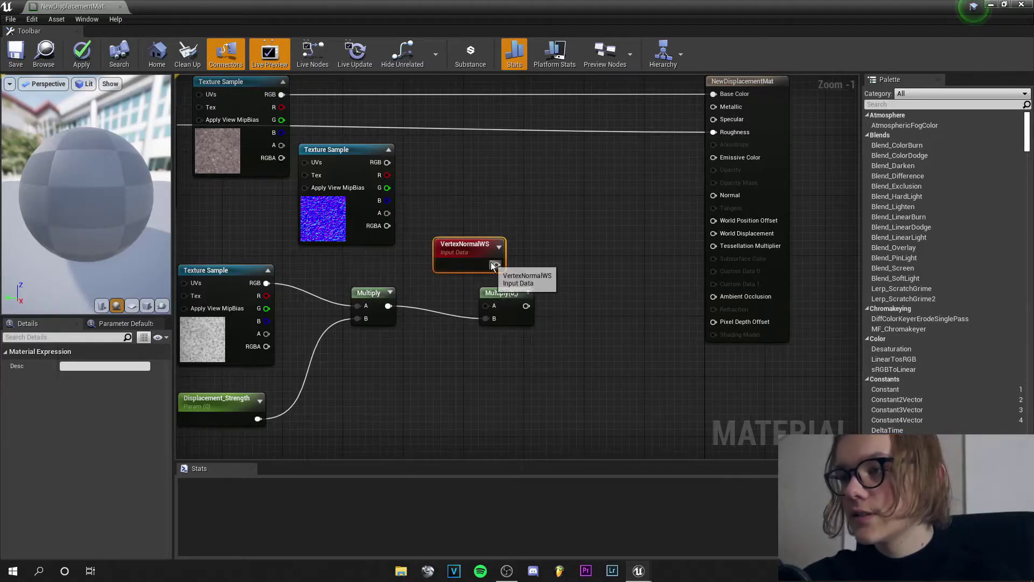
{"action": "left_click_drag", "start_coordinate": [497, 265], "coordinate": [487, 306]}
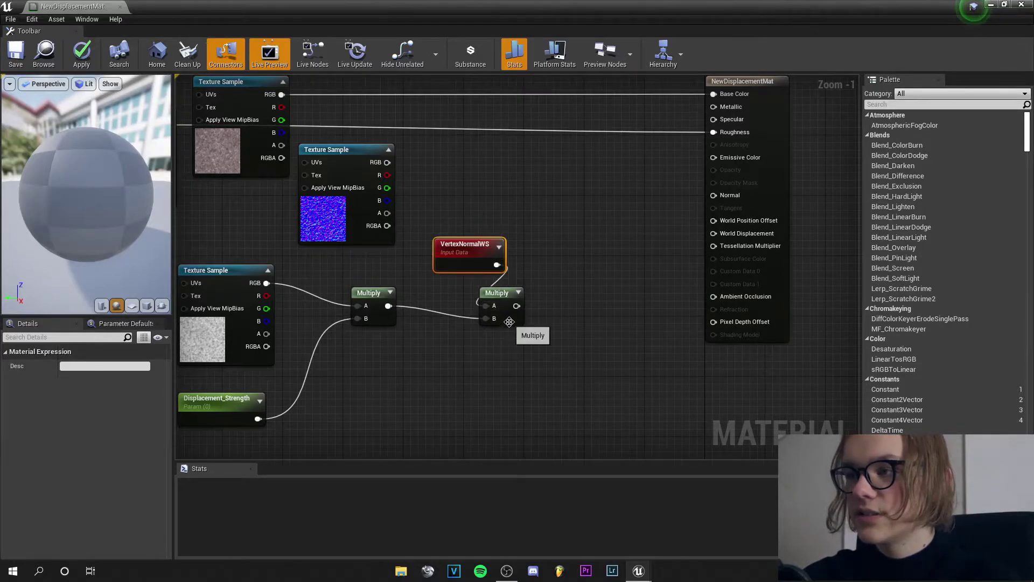
{"action": "left_click", "coordinate": [498, 321]}
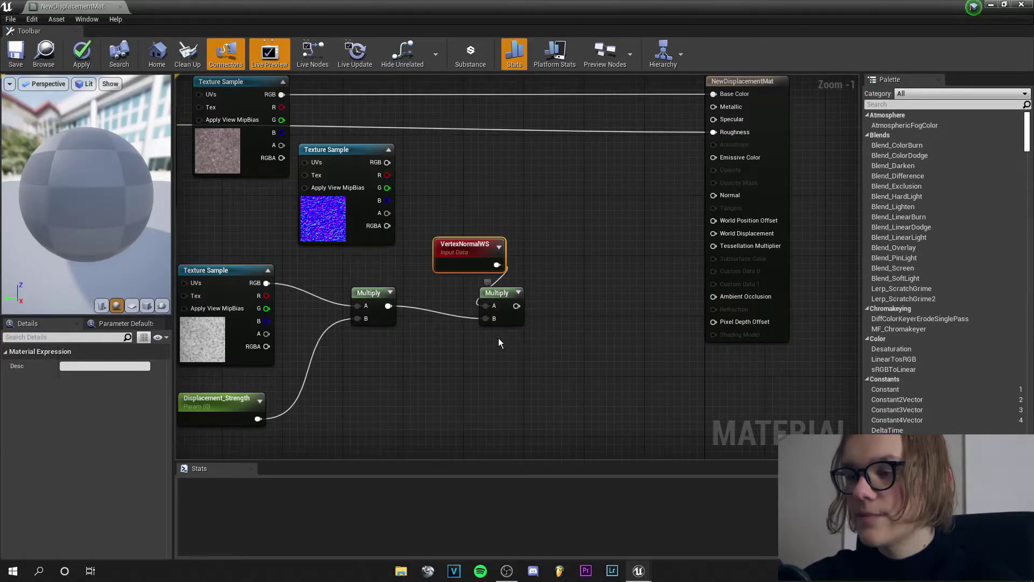
{"action": "left_click", "coordinate": [537, 339]}
{"action": "mouse_move", "coordinate": [536, 338]}
{"action": "left_mouse_down"}
{"action": "mouse_move", "coordinate": [537, 322]}
{"action": "mouse_move", "coordinate": [555, 336]}
{"action": "left_mouse_up"}
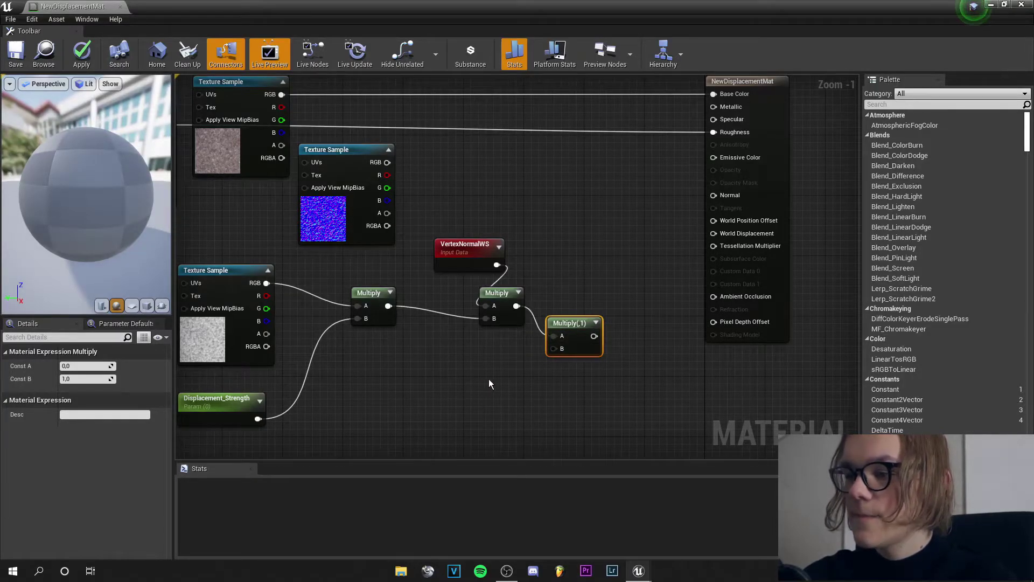
Step: Add an Object Radius node and wire it into the last Multiply's B input
{"action": "right_click", "coordinate": [479, 368]}
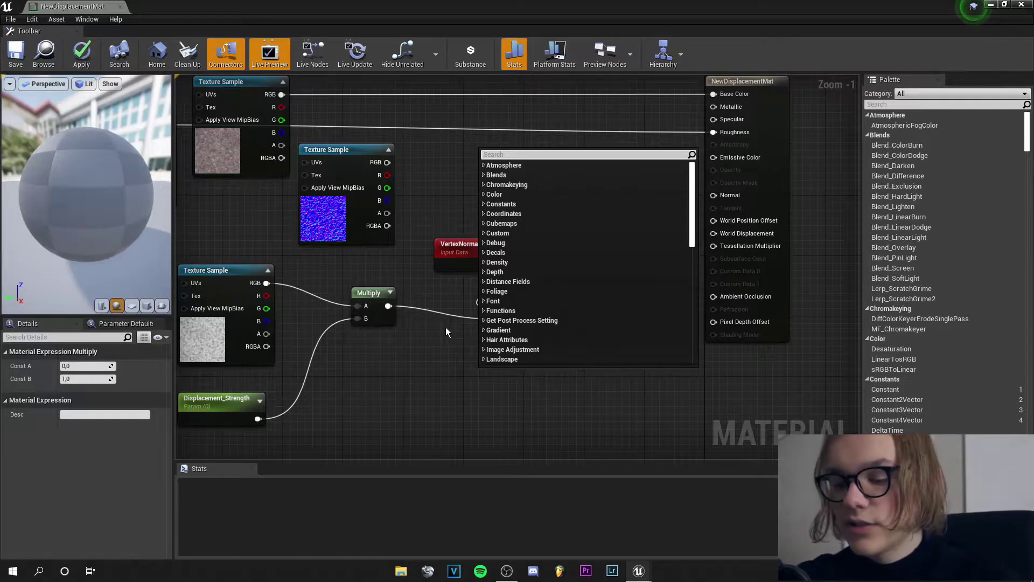
{"action": "type", "text": "object"}
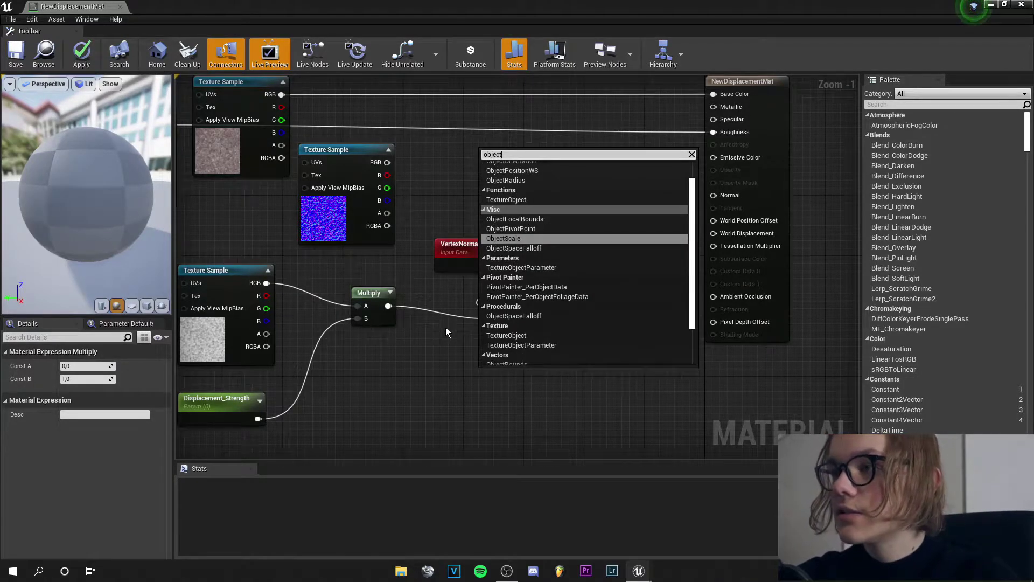
{"action": "type", "text": "ra"}
{"action": "key", "text": "Return"}
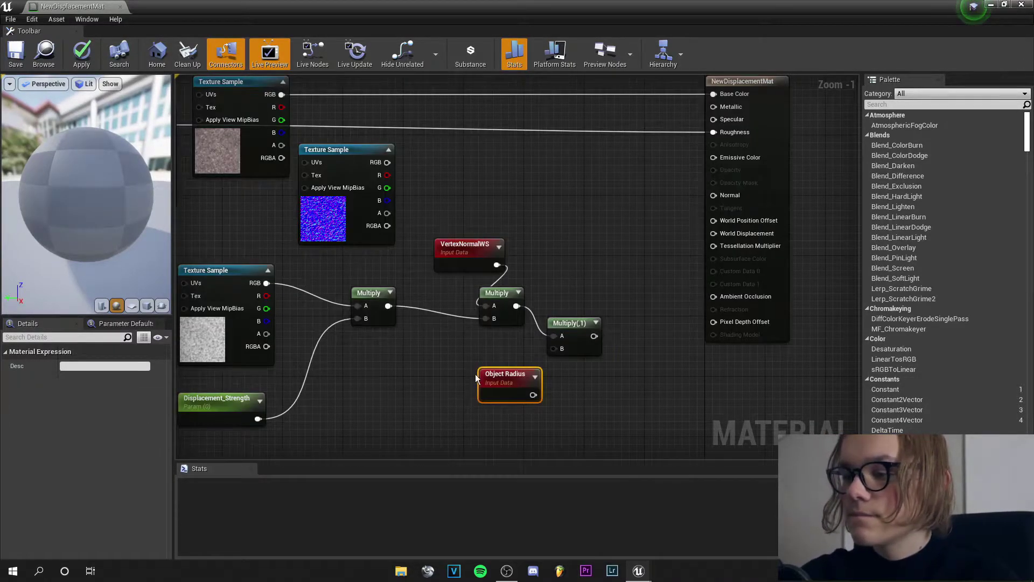
{"action": "left_click_drag", "start_coordinate": [480, 375], "coordinate": [428, 361]}
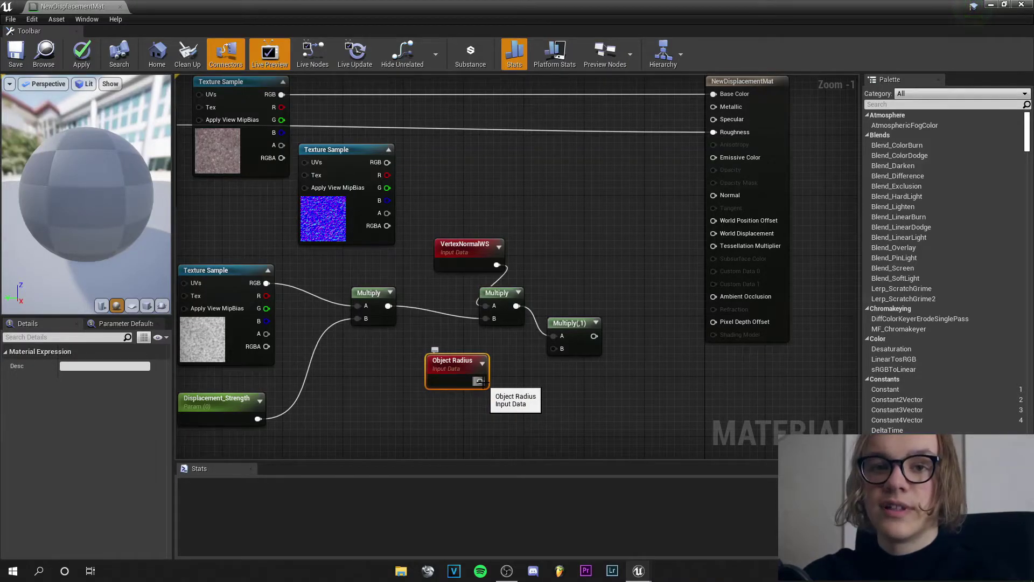
{"action": "left_click_drag", "start_coordinate": [480, 380], "coordinate": [558, 351]}
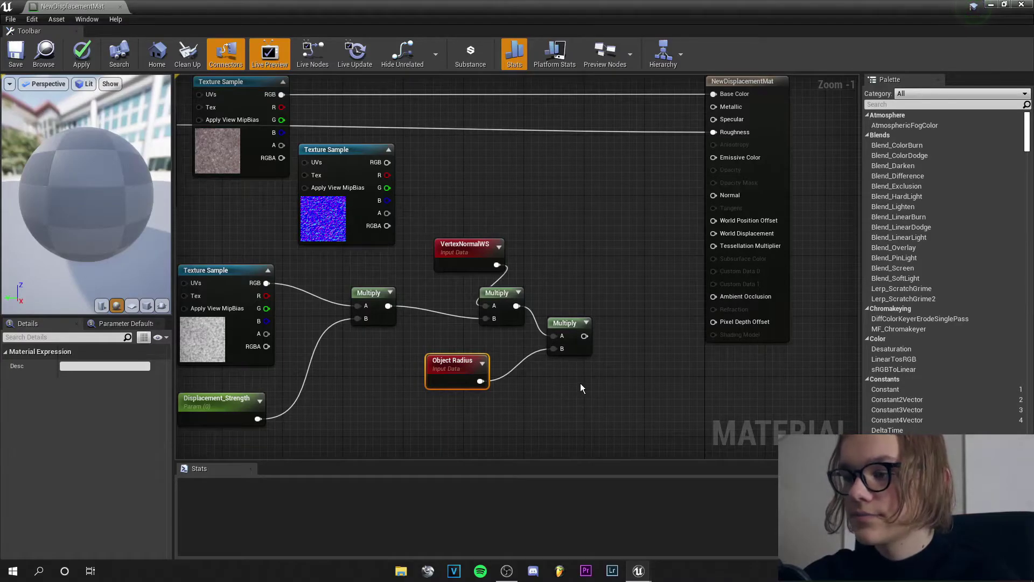
Step: Connect the last Multiply's output to the material's World Displacement input
{"action": "left_click_drag", "start_coordinate": [572, 356], "coordinate": [581, 333]}
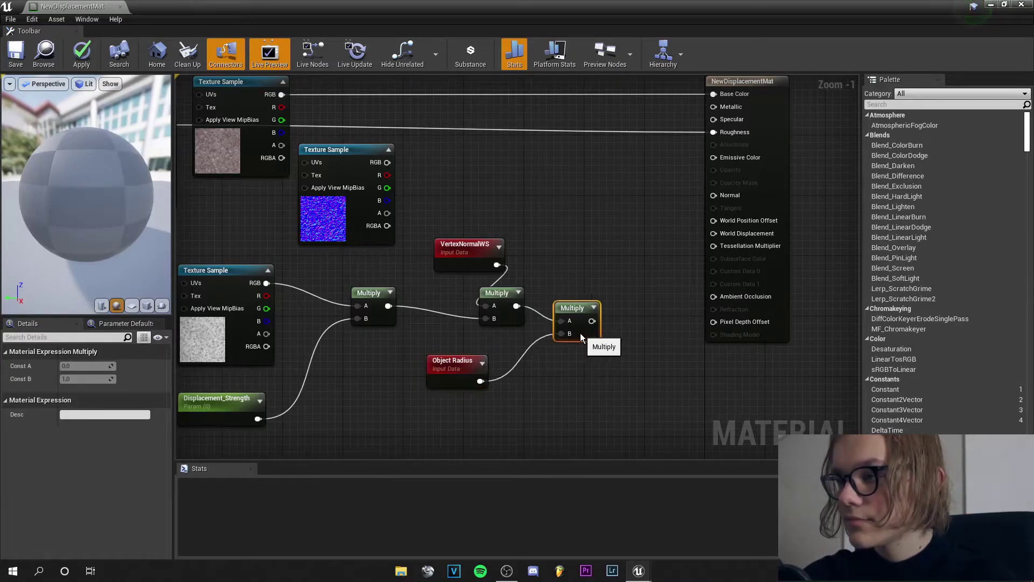
{"action": "right_click_drag", "start_coordinate": [611, 328], "coordinate": [543, 353]}
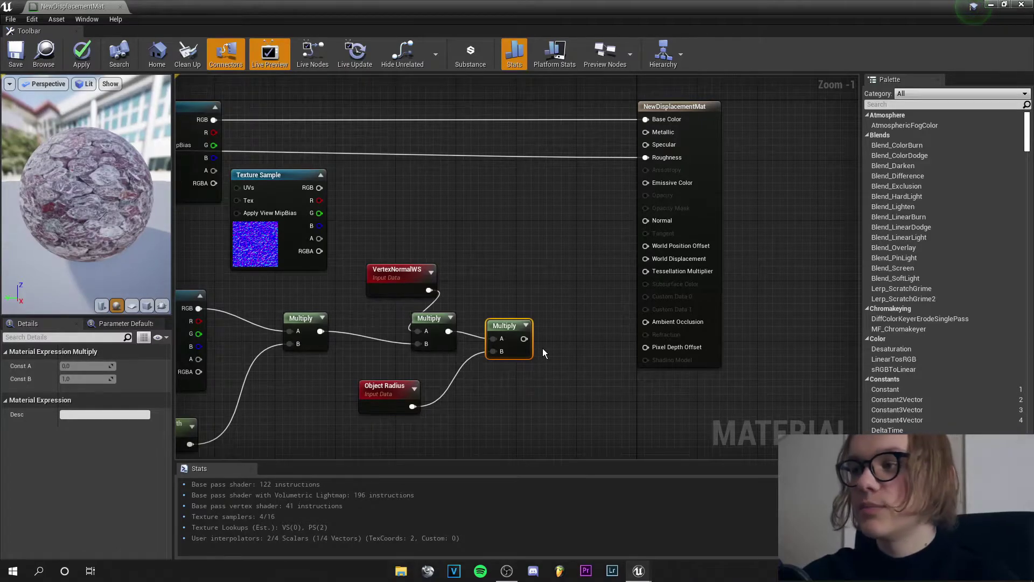
{"action": "left_click_drag", "start_coordinate": [526, 339], "coordinate": [659, 259]}
{"action": "right_click_drag", "start_coordinate": [563, 381], "coordinate": [510, 368]}
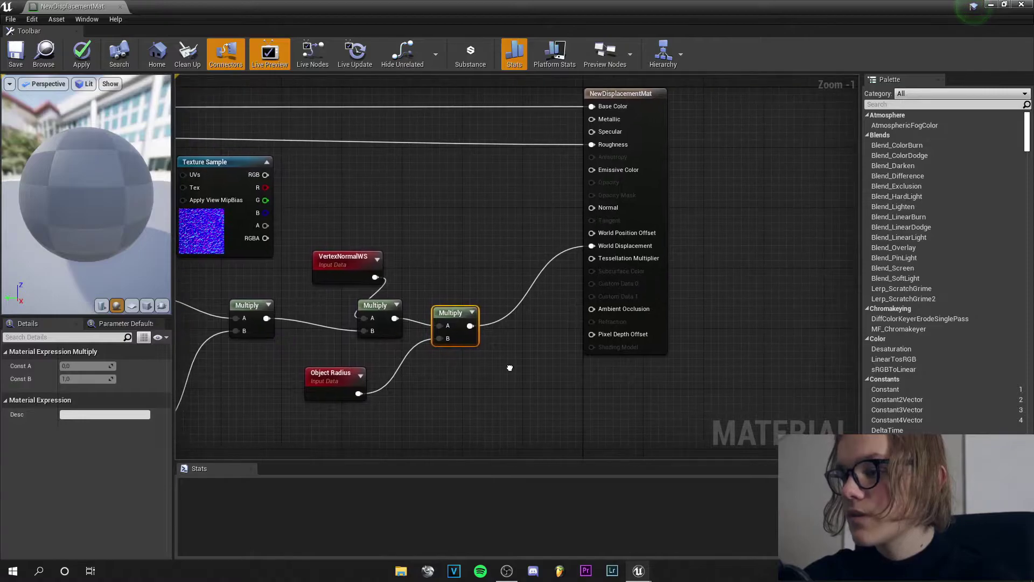
Step: Create a scalar parameter named Tesselation_Multipier below the multiply nodes
{"action": "left_click", "coordinate": [544, 359]}
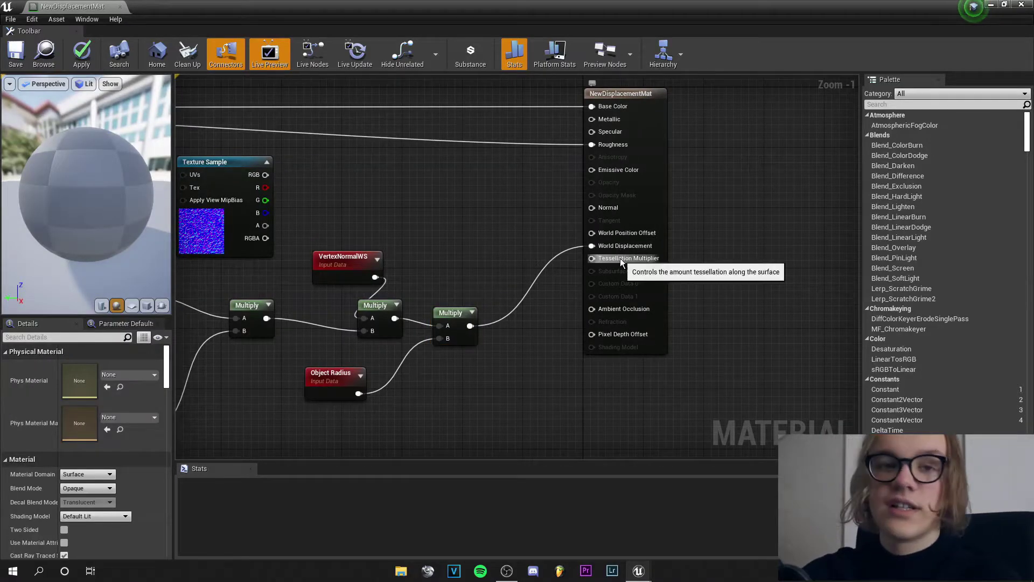
{"action": "left_click", "coordinate": [506, 345]}
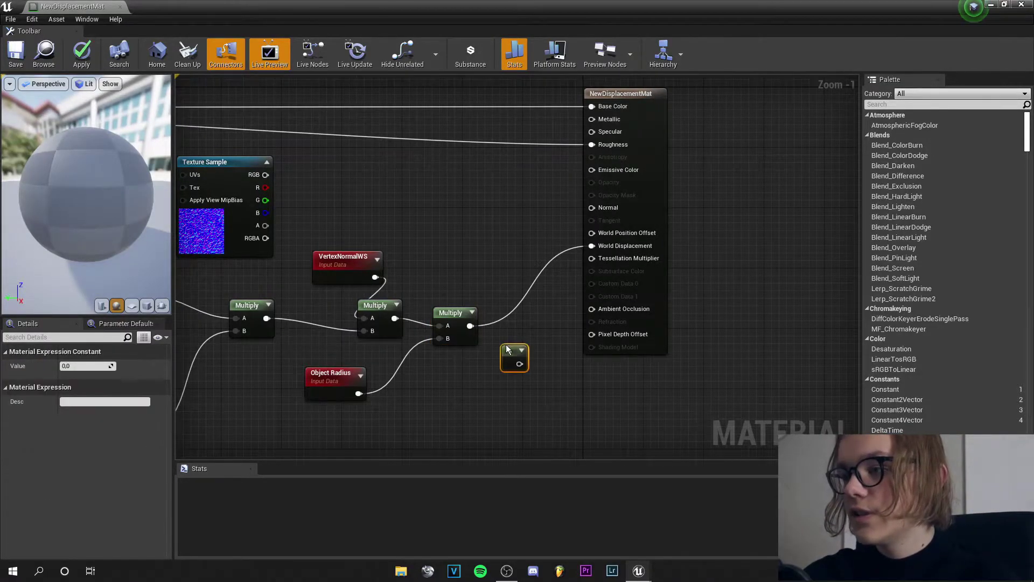
{"action": "right_click", "coordinate": [508, 350]}
{"action": "left_click", "coordinate": [526, 357]}
{"action": "type", "text": "Tesselation_Multipier"}
{"action": "key", "text": "Return"}
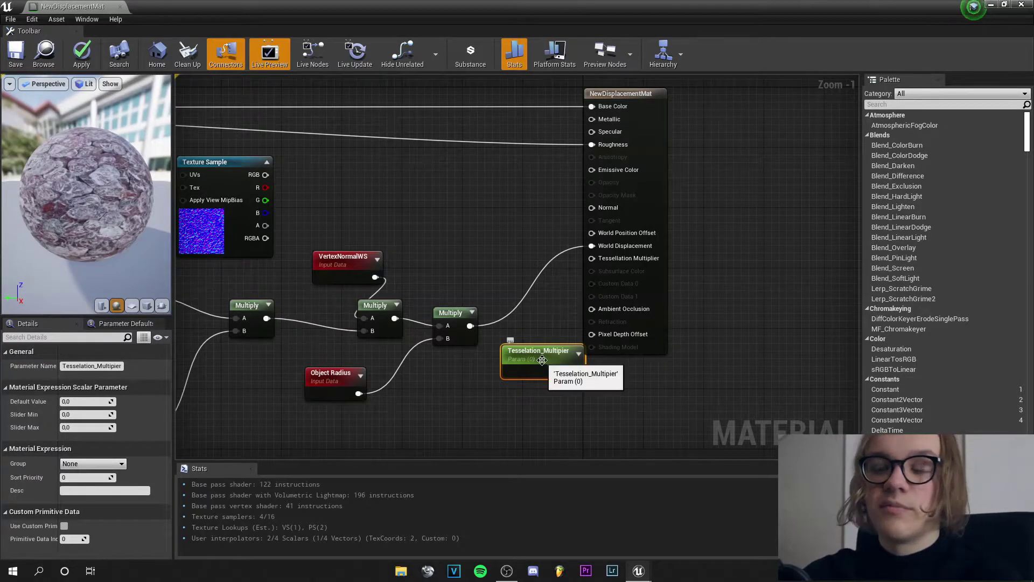
{"action": "left_click_drag", "start_coordinate": [551, 361], "coordinate": [490, 376]}
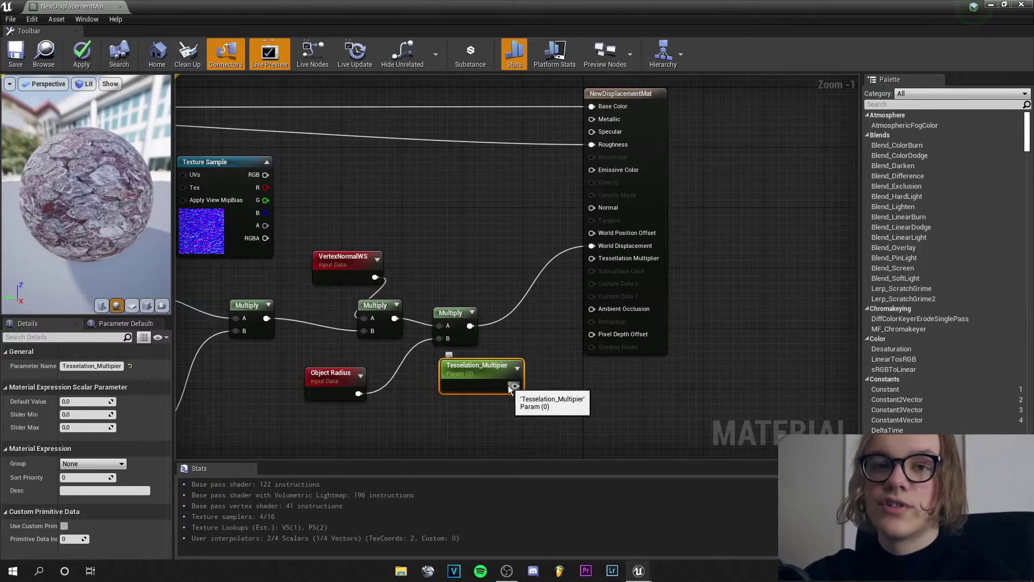
Step: Wire Tesselation_Multipier to Tessellation Multiplier and the normal map RGB to Normal, then save
{"action": "left_click_drag", "start_coordinate": [515, 385], "coordinate": [592, 259]}
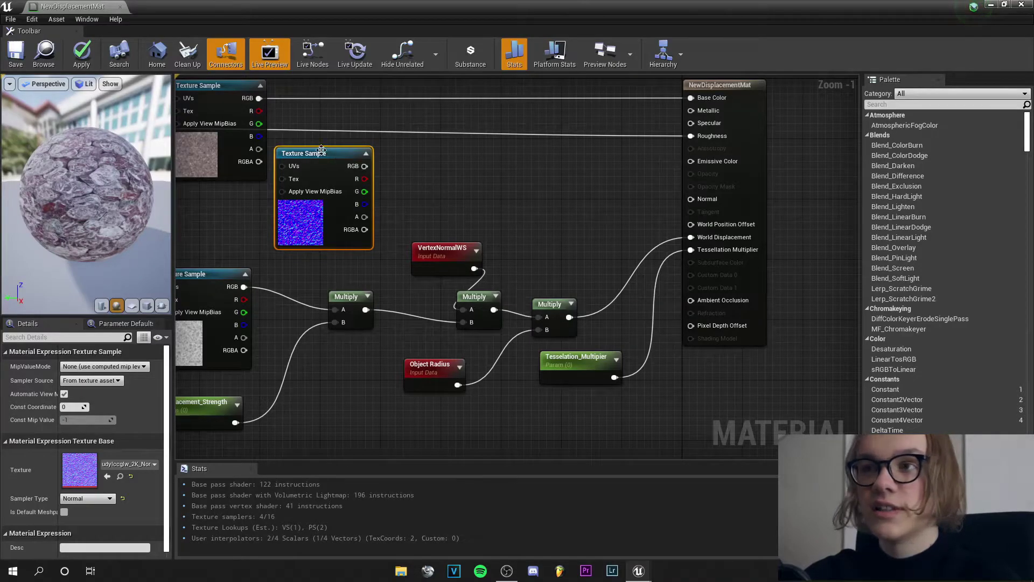
{"action": "left_click_drag", "start_coordinate": [365, 166], "coordinate": [691, 198]}
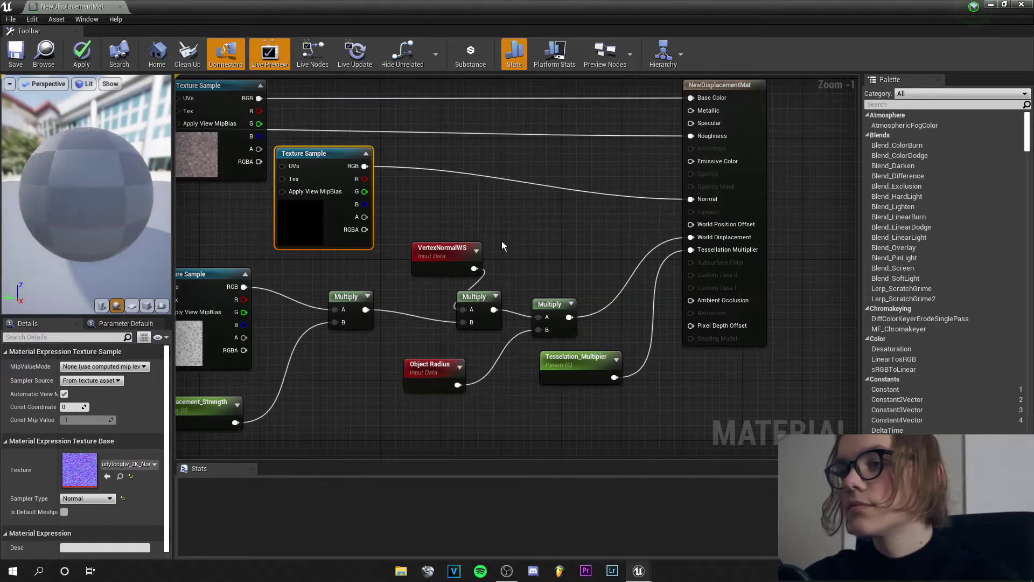
{"action": "left_click", "coordinate": [16, 60]}
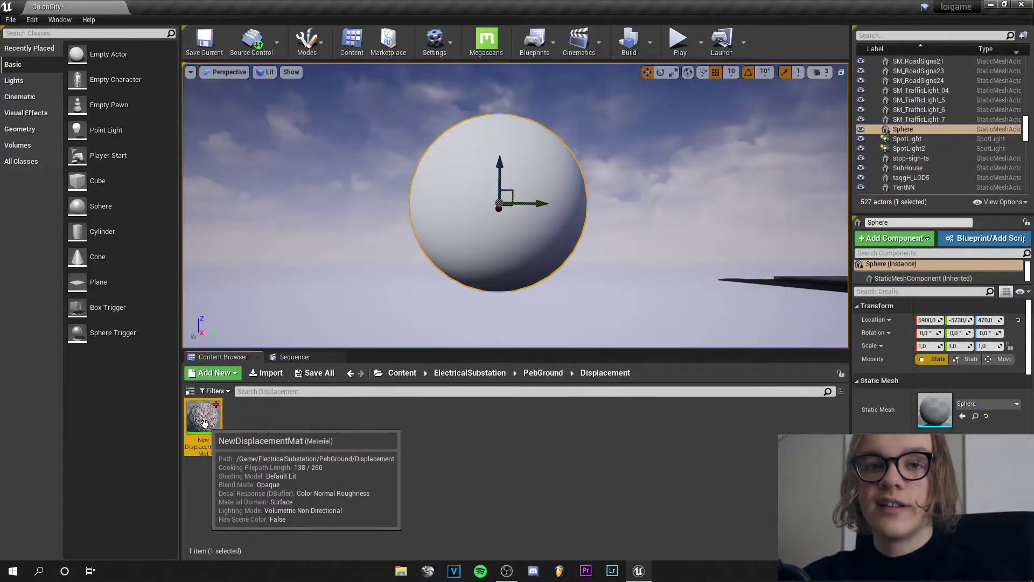
Step: Create the material instance NewDisplacementMat_Inst from NewDisplacementMat and open it
{"action": "right_click", "coordinate": [204, 423]}
{"action": "left_click", "coordinate": [269, 169]}
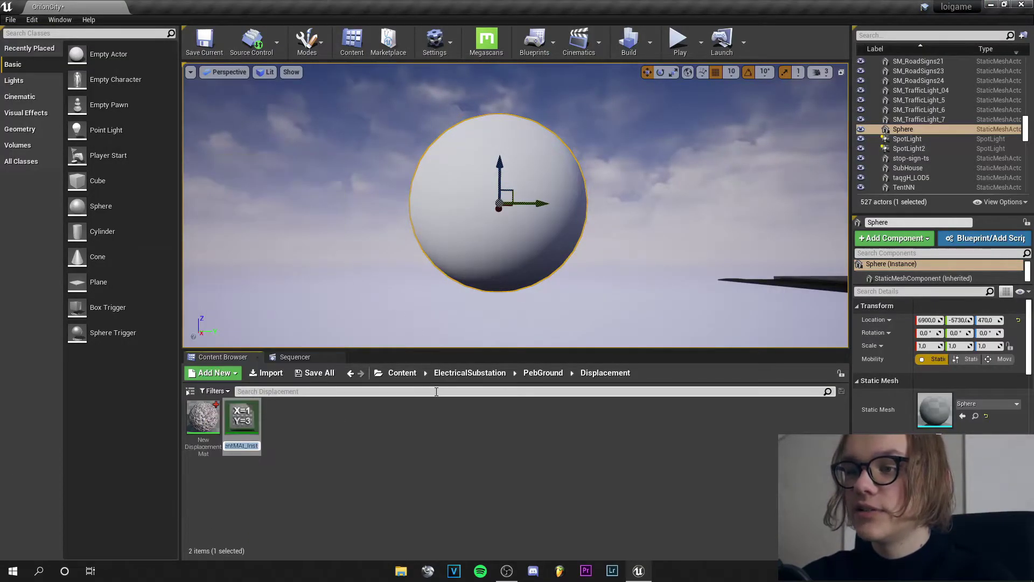
{"action": "key", "text": "Return"}
{"action": "double_click", "coordinate": [242, 418]}
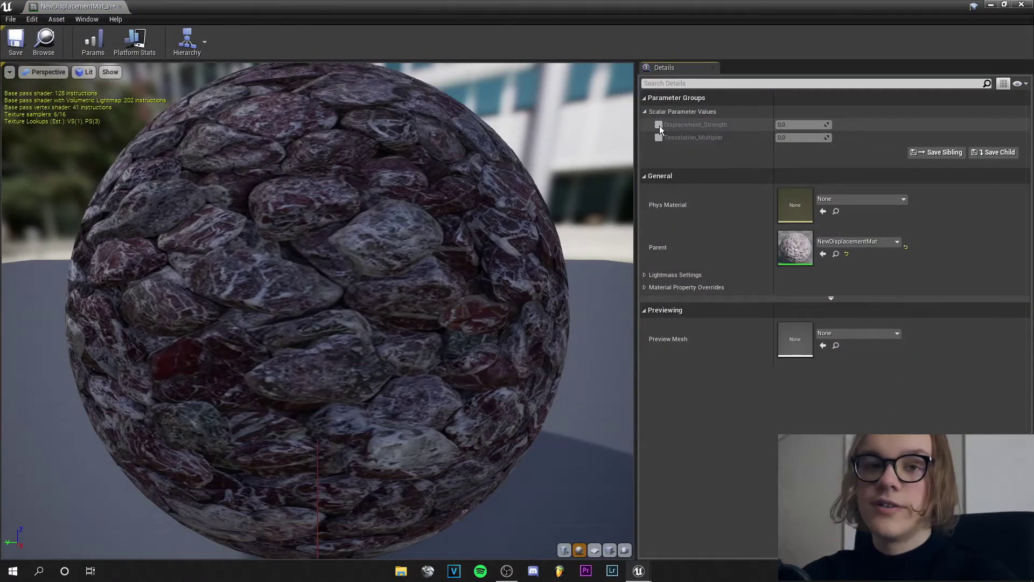
Step: Override Displacement_Strength and Tesselation_Multipier, raising Tesselation_Multipier to about 0.32
{"action": "left_click", "coordinate": [659, 125]}
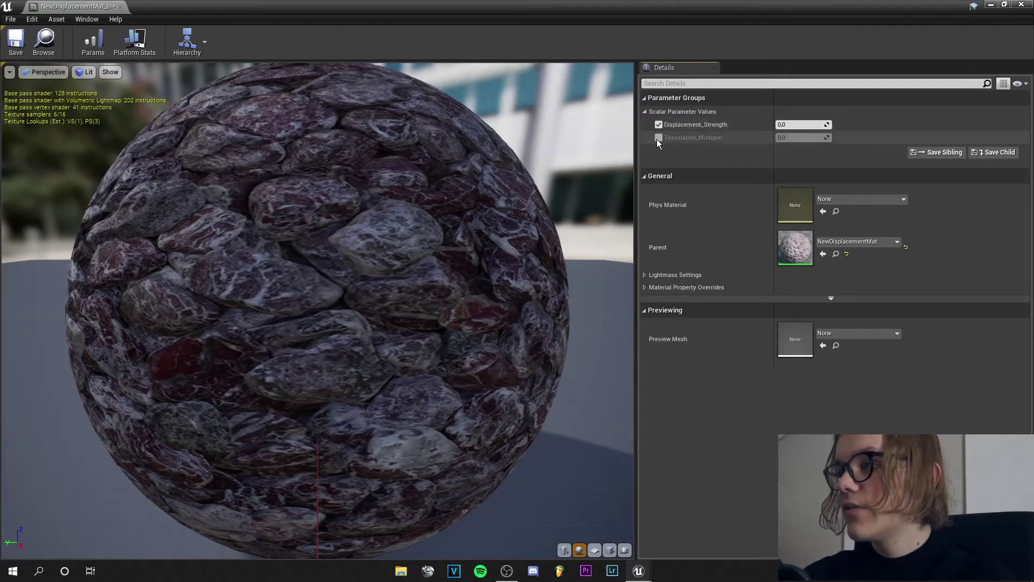
{"action": "left_click", "coordinate": [658, 138]}
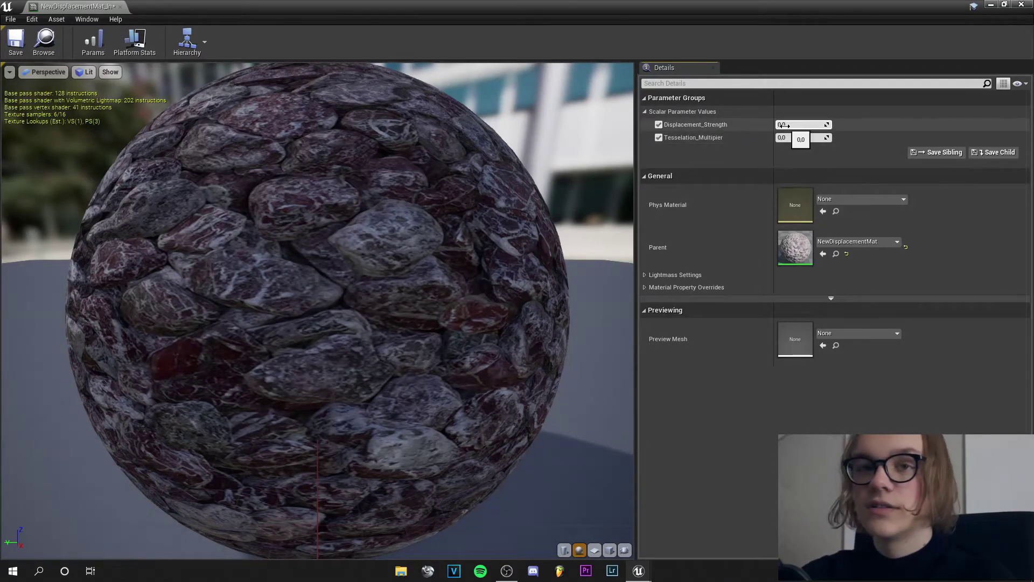
{"action": "left_click_drag", "start_coordinate": [784, 125], "coordinate": [799, 153]}
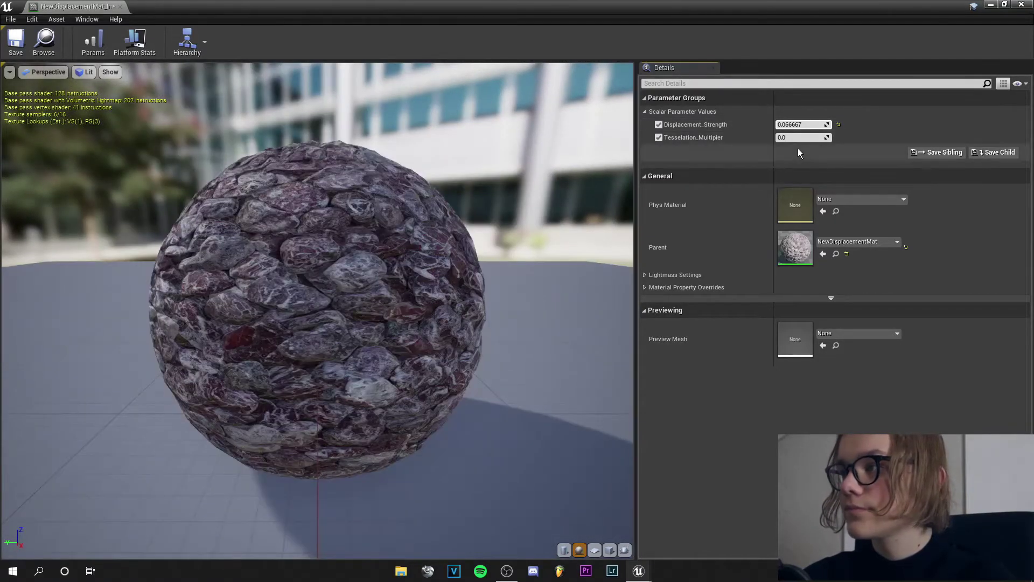
{"action": "left_click", "coordinate": [838, 124]}
{"action": "left_click_drag", "start_coordinate": [791, 124], "coordinate": [814, 125]}
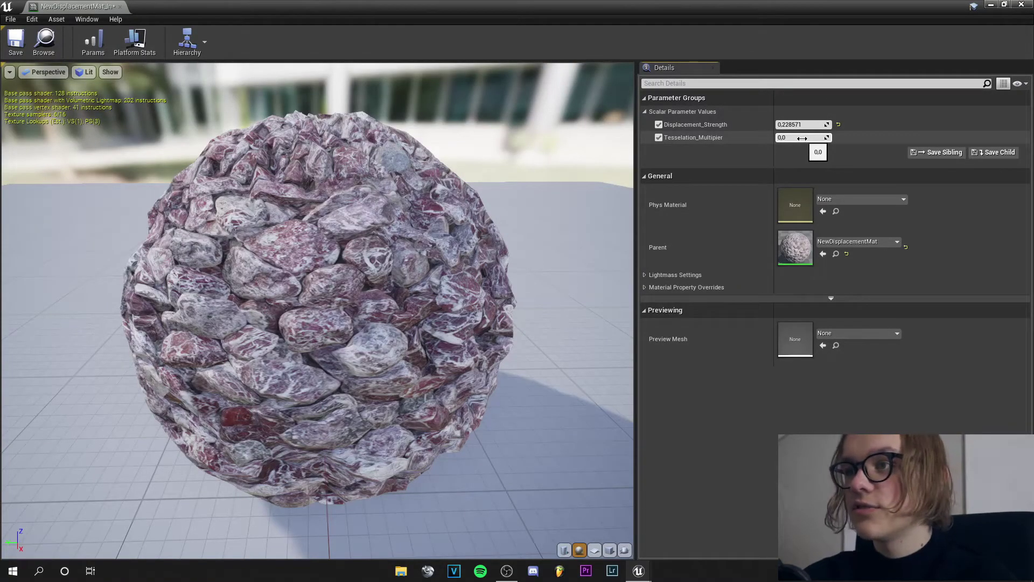
{"action": "left_click_drag", "start_coordinate": [802, 138], "coordinate": [834, 138]}
{"action": "left_click_drag", "start_coordinate": [369, 299], "coordinate": [436, 280]}
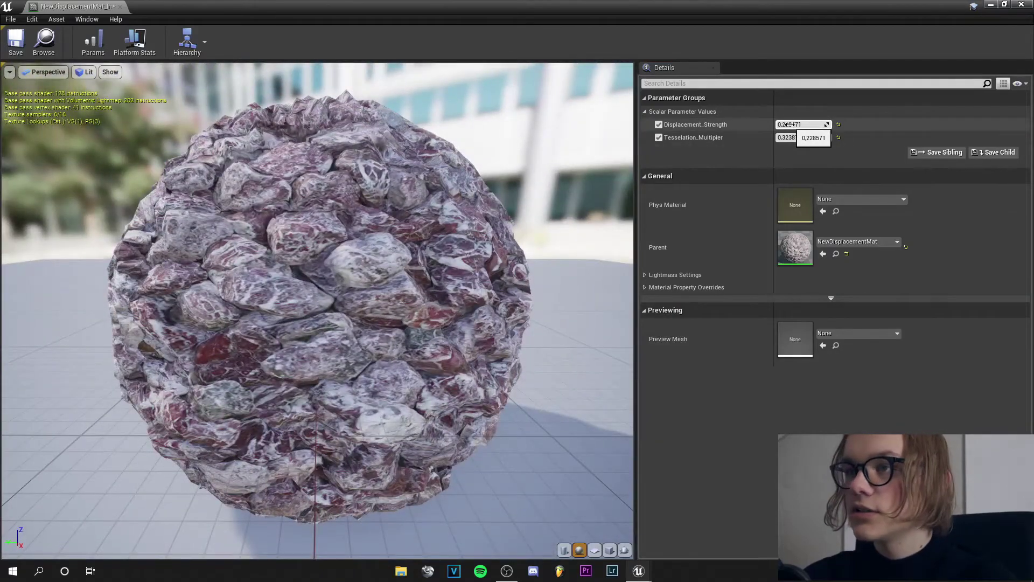
Step: Set Displacement_Strength to 0.25 and save the material instance
{"action": "left_click_drag", "start_coordinate": [790, 124], "coordinate": [804, 125]}
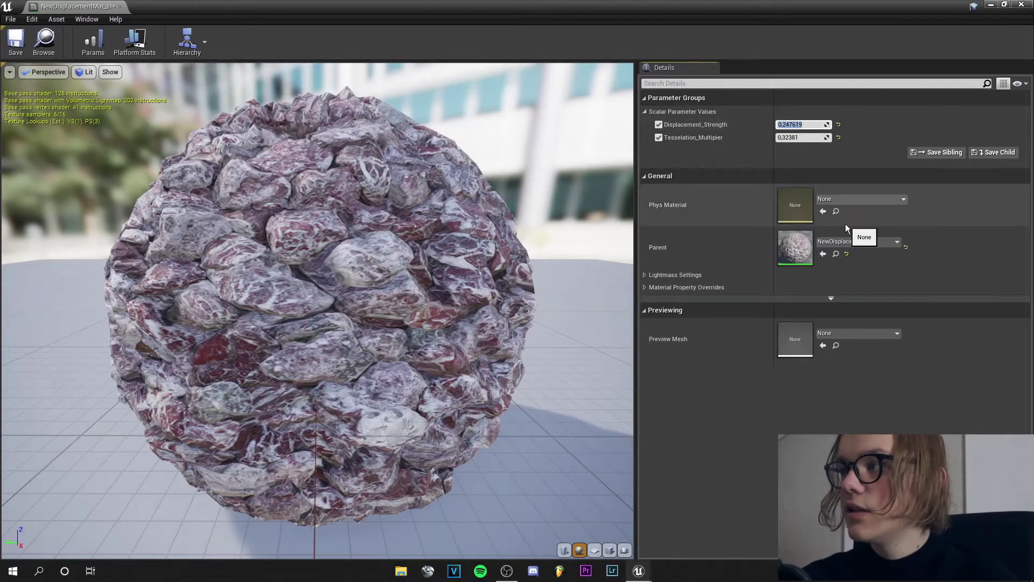
{"action": "type", "text": "0.25"}
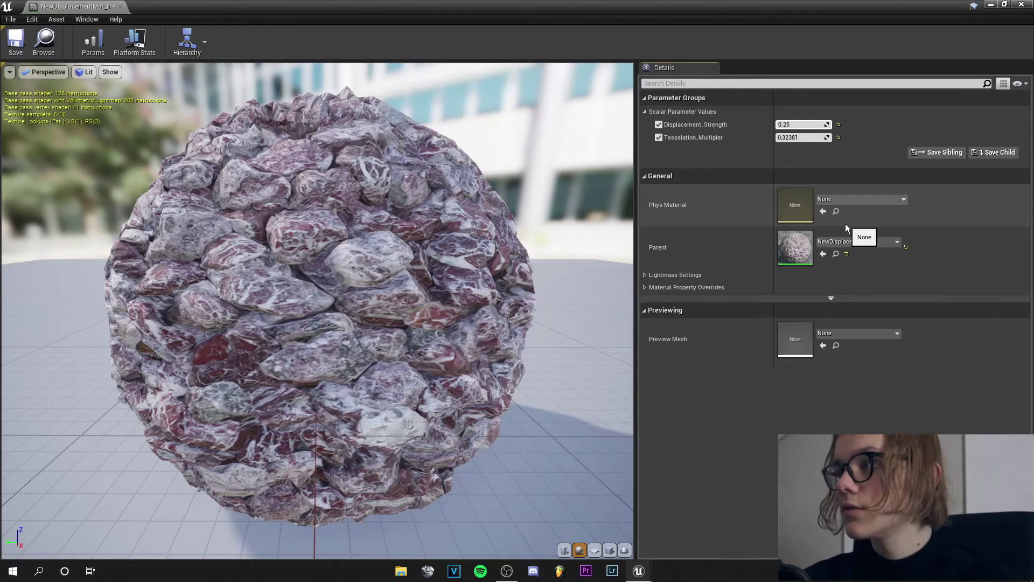
{"action": "key", "text": "Return"}
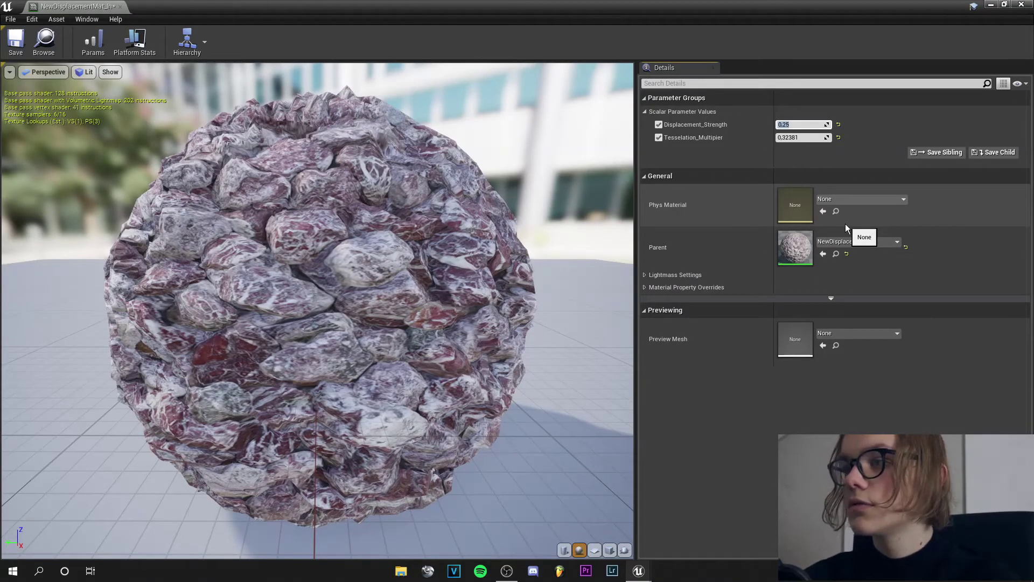
{"action": "left_click", "coordinate": [16, 42]}
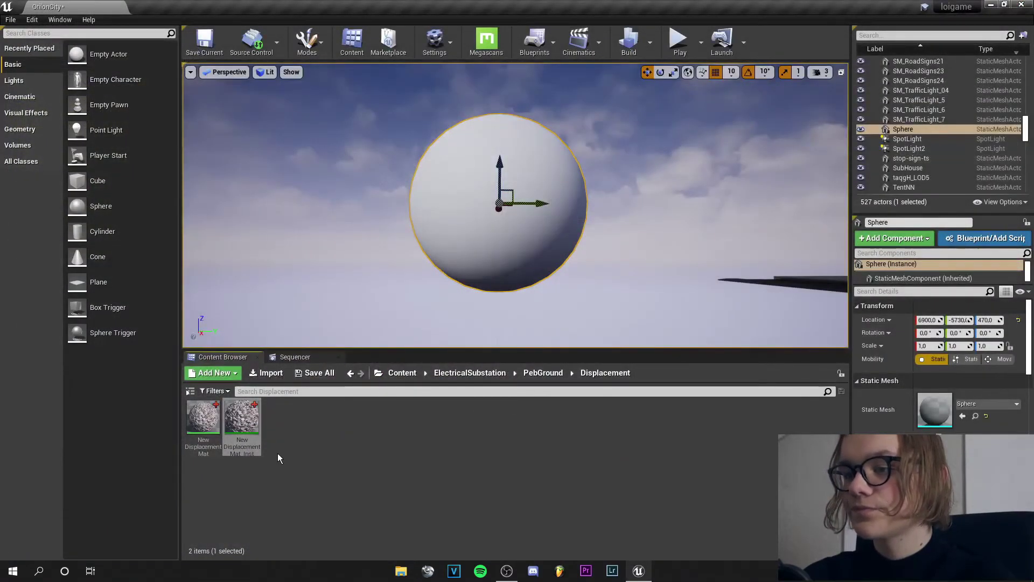
Step: Drop NewDisplacementMat_Inst onto the level's sphere and look over its displaced rocky surface
{"action": "left_click_drag", "start_coordinate": [242, 419], "coordinate": [539, 242]}
{"action": "left_click", "coordinate": [618, 228]}
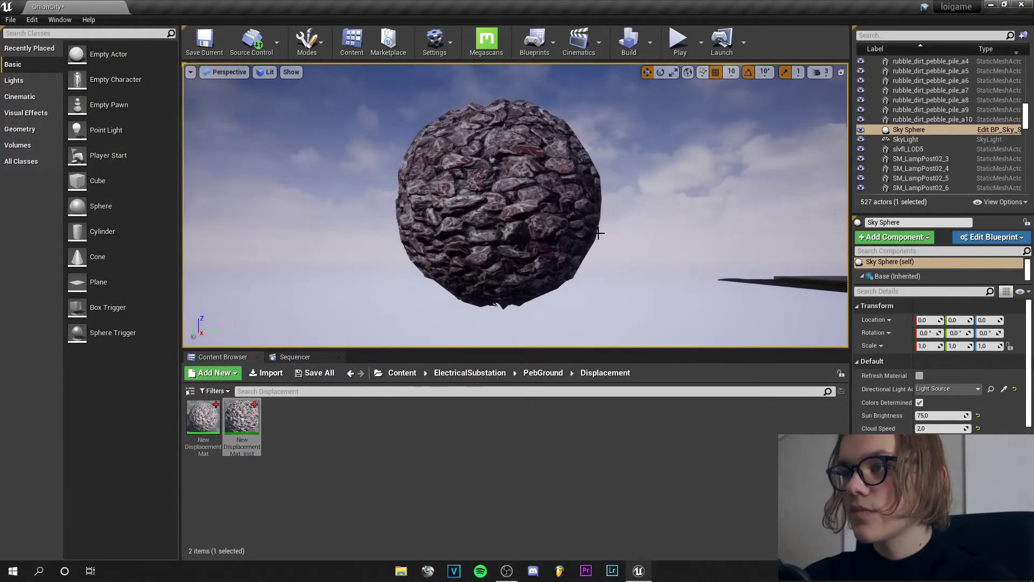
{"action": "right_click_drag", "start_coordinate": [594, 234], "coordinate": [595, 237]}
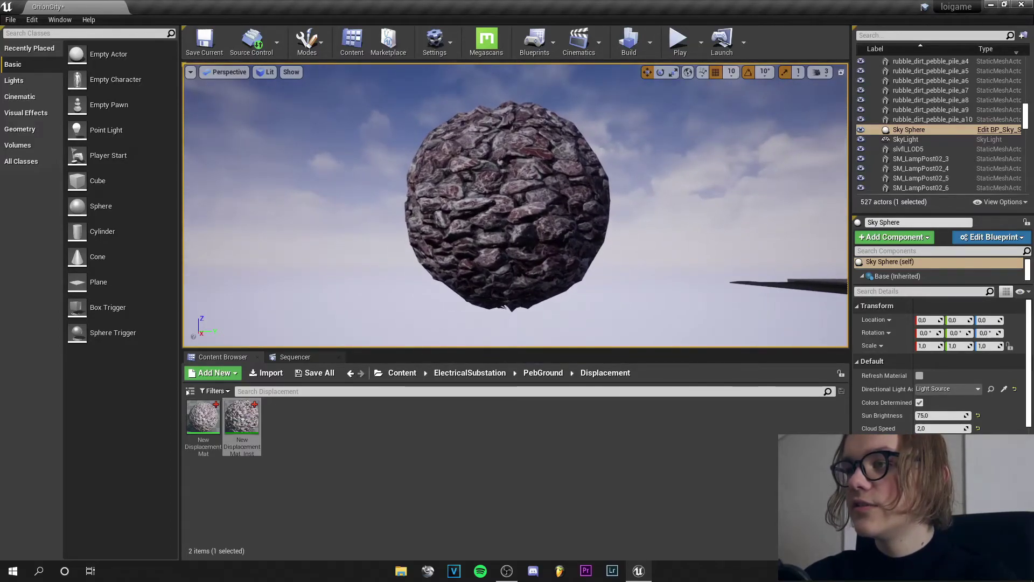
{"action": "scroll", "coordinate": [594, 234], "scroll_direction": "up", "scroll_amount": 2}
{"action": "right_click_drag", "start_coordinate": [595, 234], "coordinate": [594, 233]}
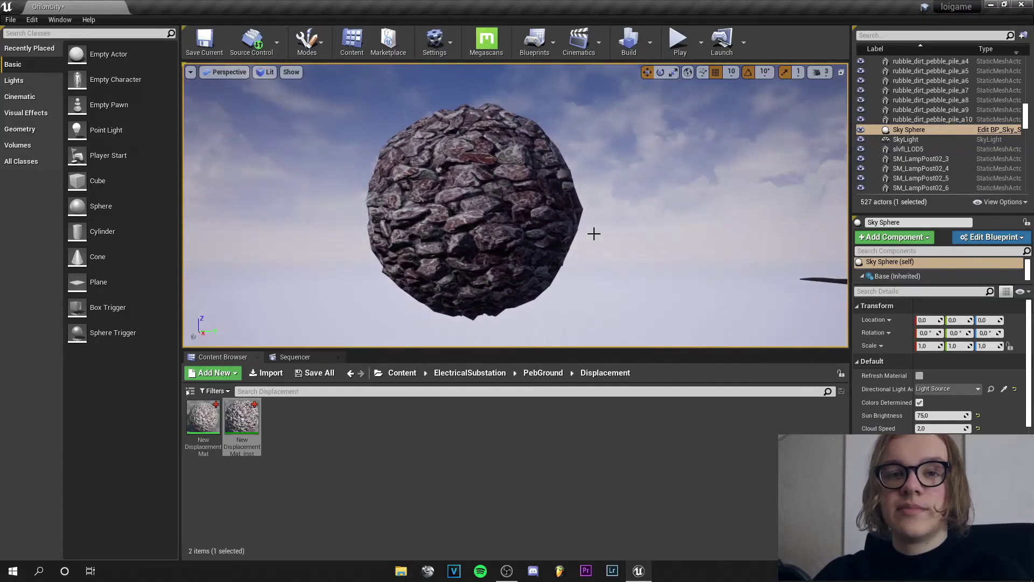